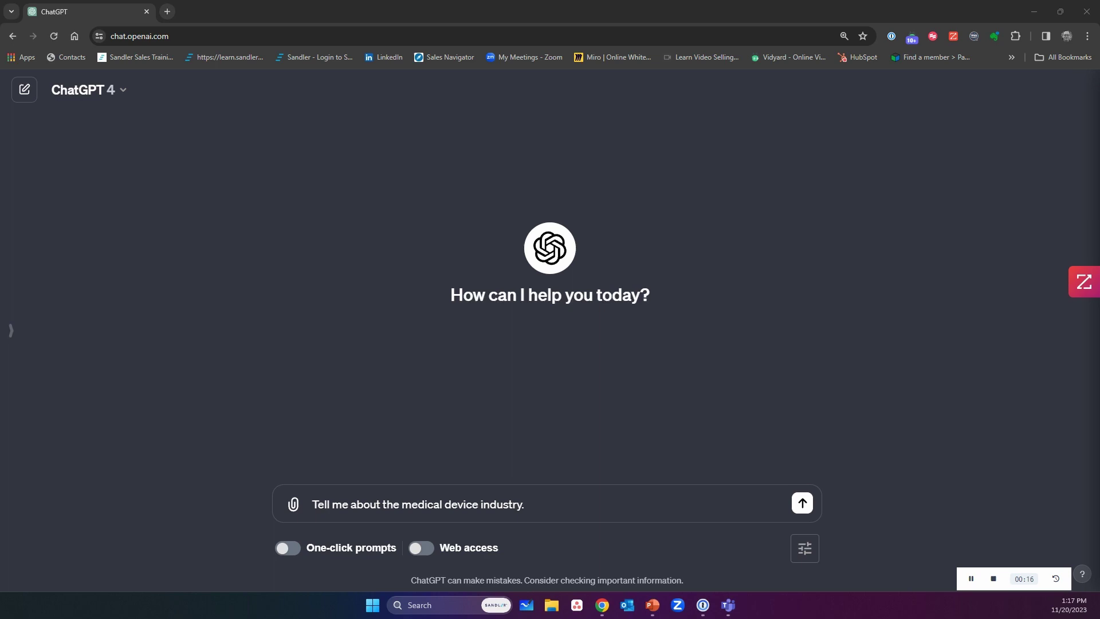
Send ChatGPT the question asking for an overview of the medical device industry.
{"action": "left_click", "coordinate": [810, 499]}
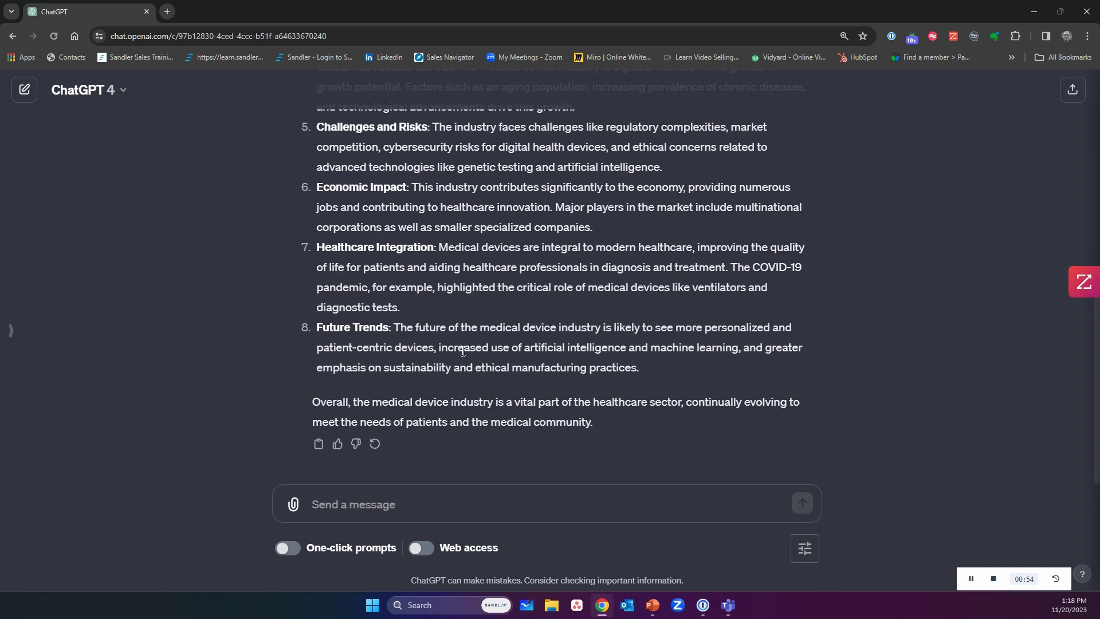
Scroll up and down through the eight-point medical device industry reply as it finishes.
{"action": "scroll", "coordinate": [461, 352], "scroll_direction": "up", "scroll_amount": 7}
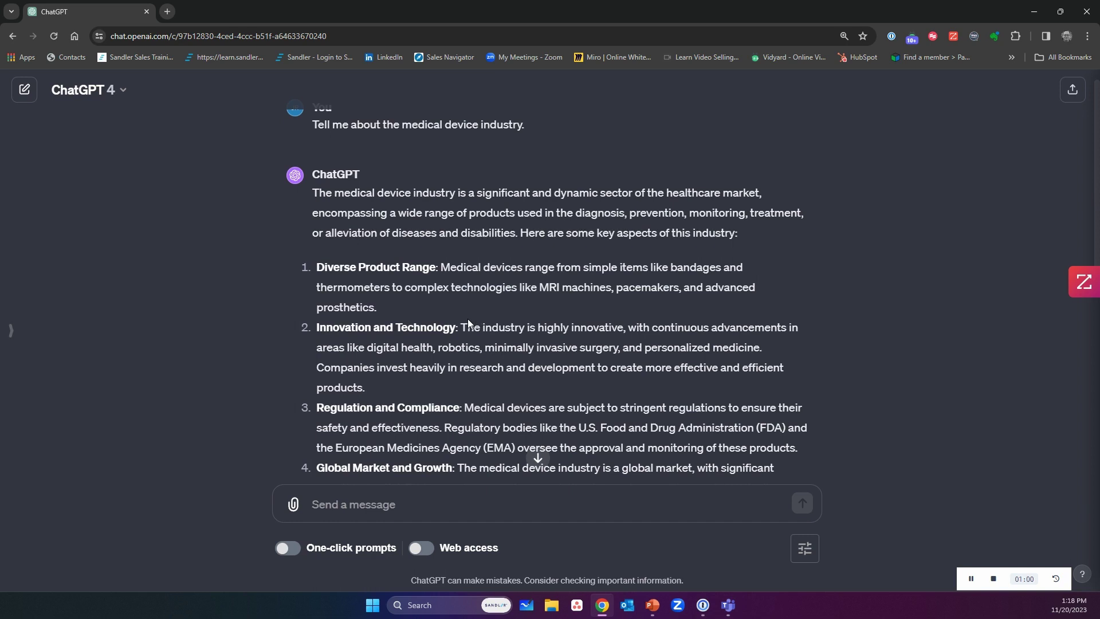
{"action": "scroll", "coordinate": [468, 319], "scroll_direction": "down", "scroll_amount": 7}
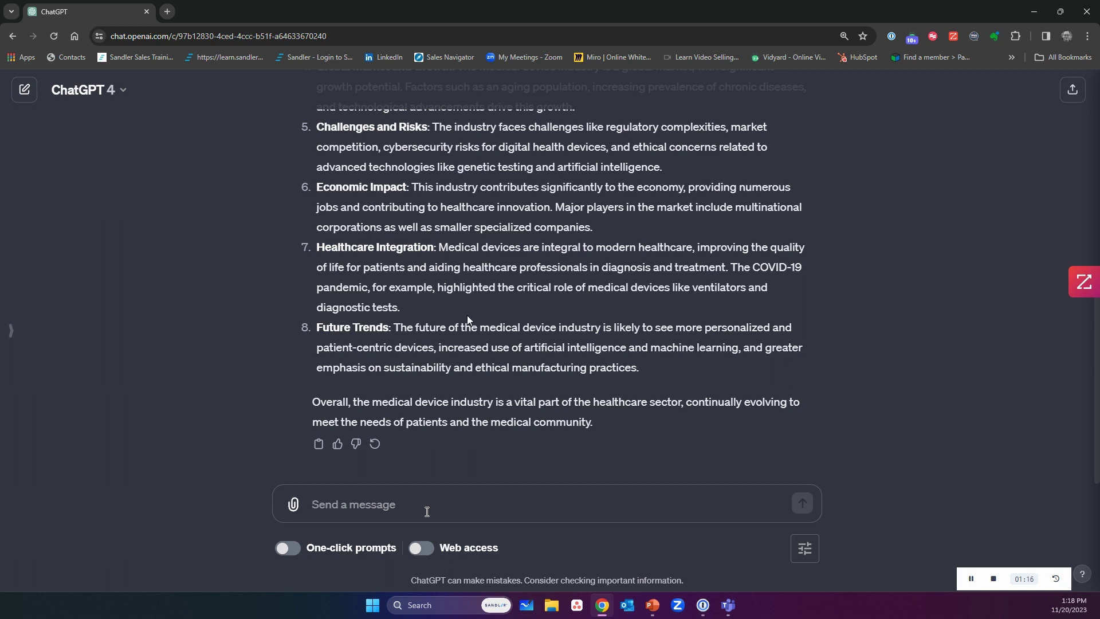
Ask 'Tell me about how the medical device industry could use ERP software?' and review the reply.
{"action": "type", "text": "Tell "}
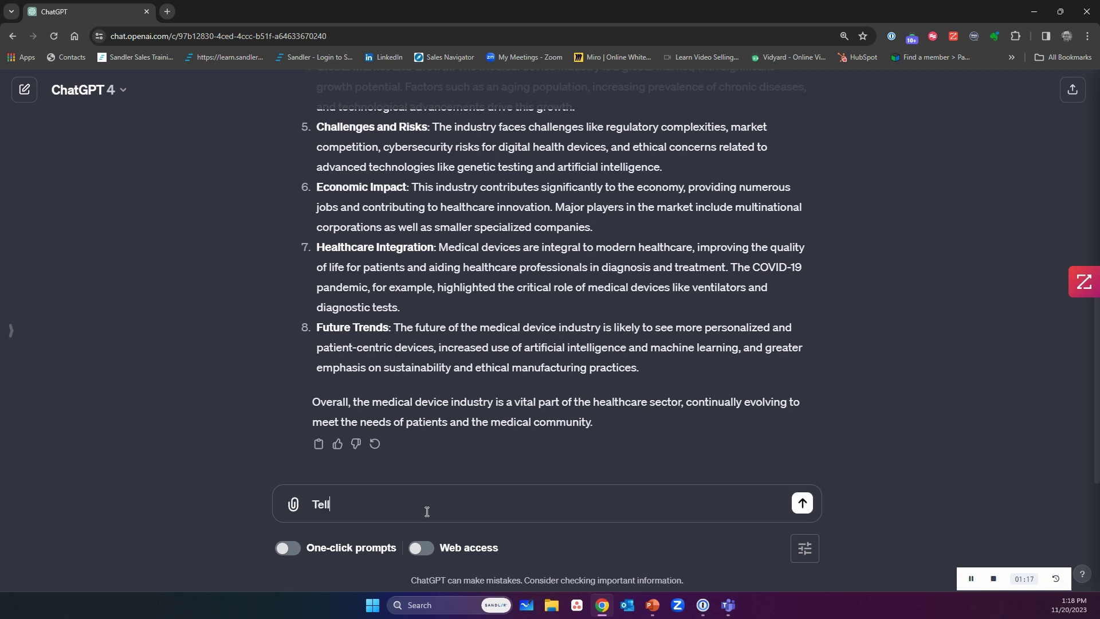
{"action": "type", "text": "me about how the medicatl devi"}
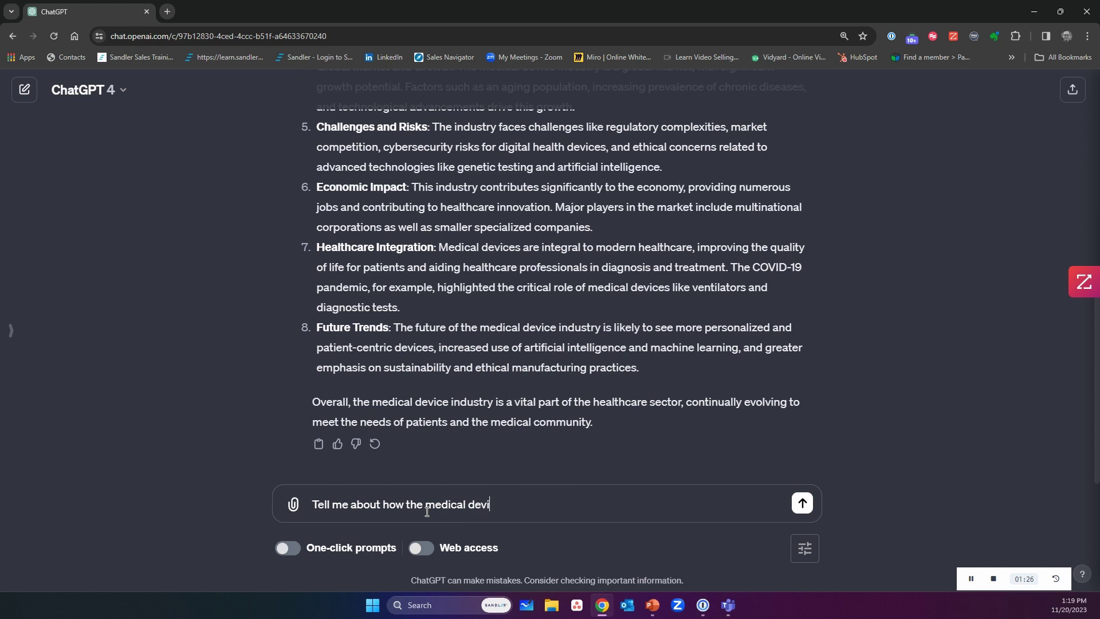
{"action": "type", "text": "ce industry could use"}
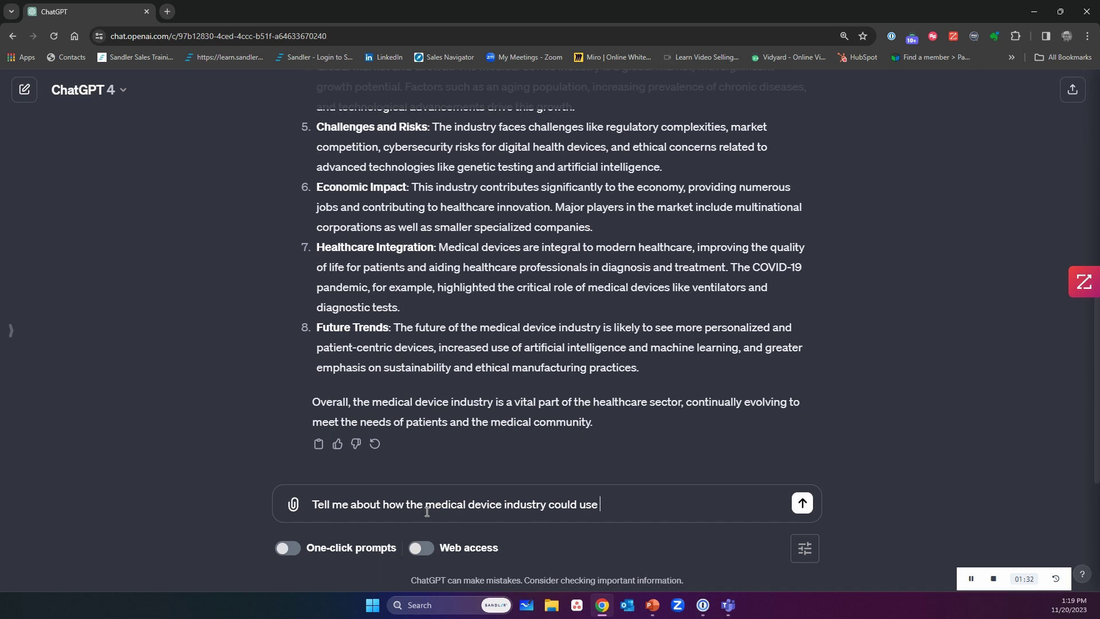
{"action": "type", "text": " ERP software?"}
{"action": "key", "text": "Return"}
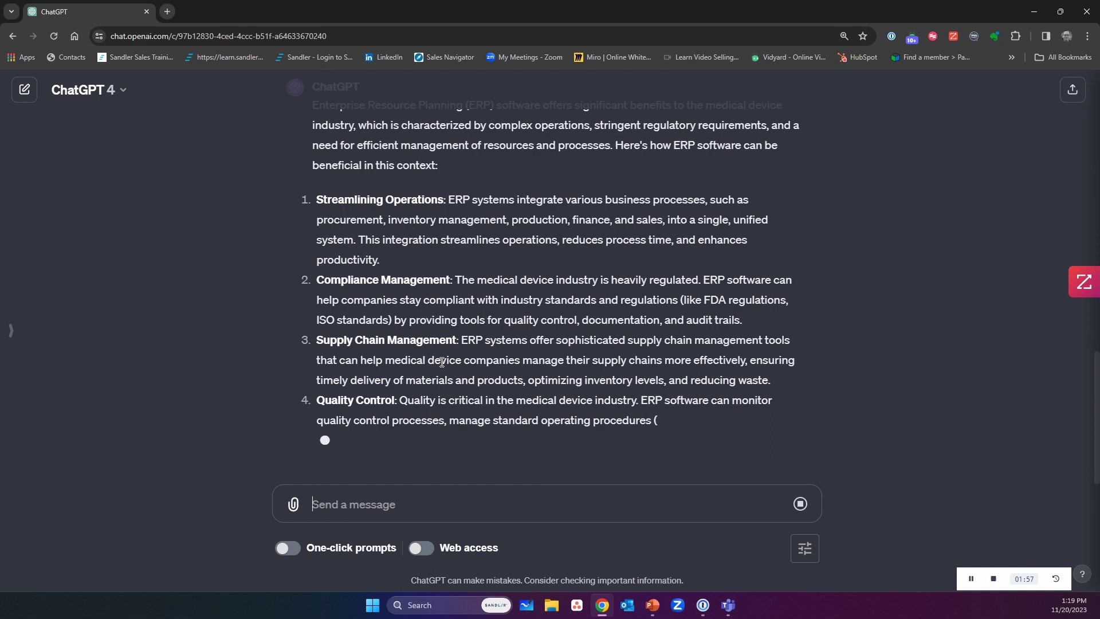
{"action": "scroll", "coordinate": [452, 338], "scroll_direction": "up", "scroll_amount": 2}
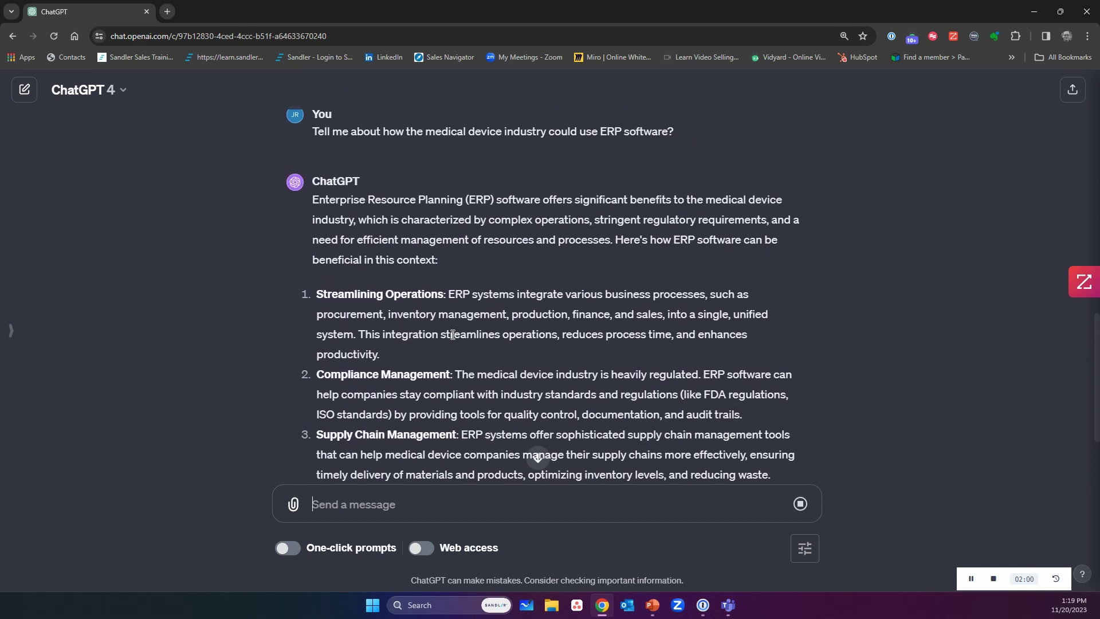
{"action": "scroll", "coordinate": [453, 335], "scroll_direction": "down", "scroll_amount": 2}
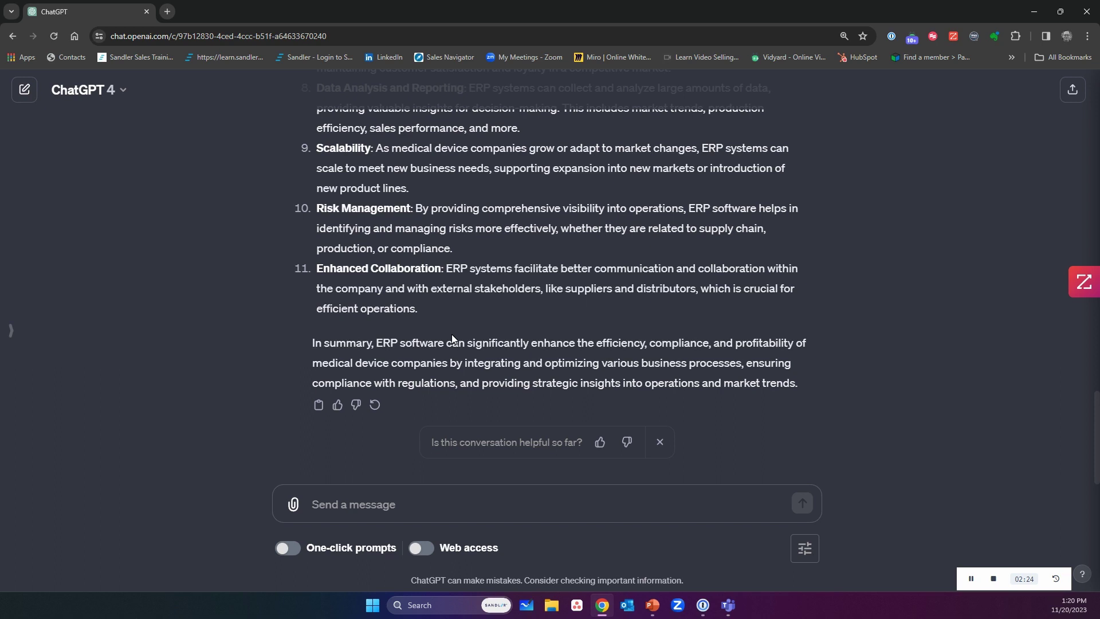
Ask which departments influence ERP purchasing decisions in a medical device company, then read the answer.
{"action": "type", "text": "Tell me a"}
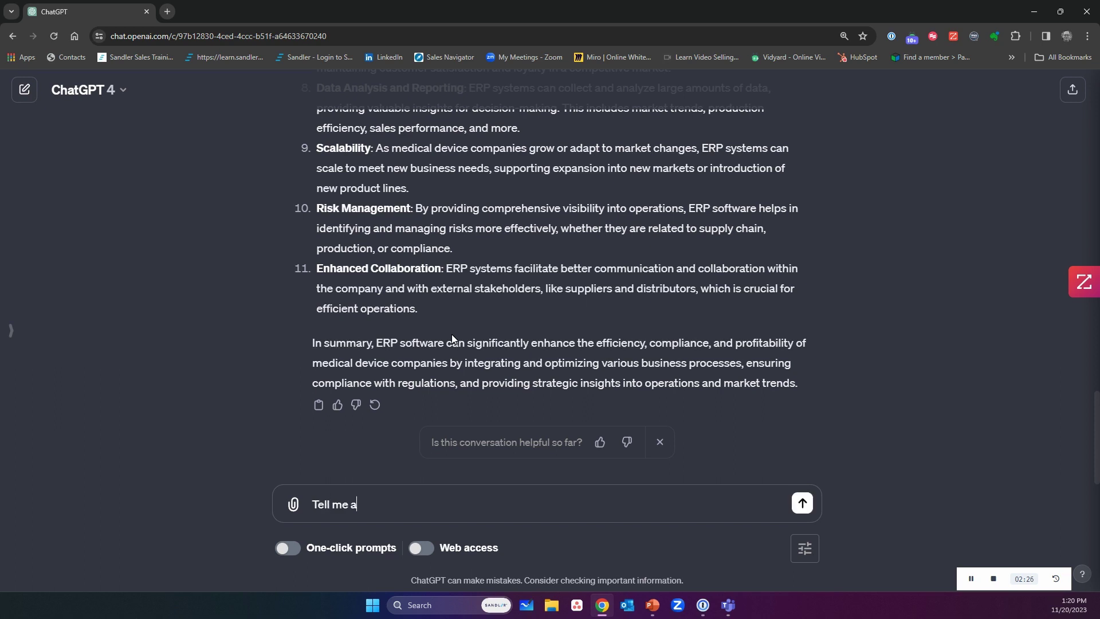
{"action": "type", "text": "bout the departments that i"}
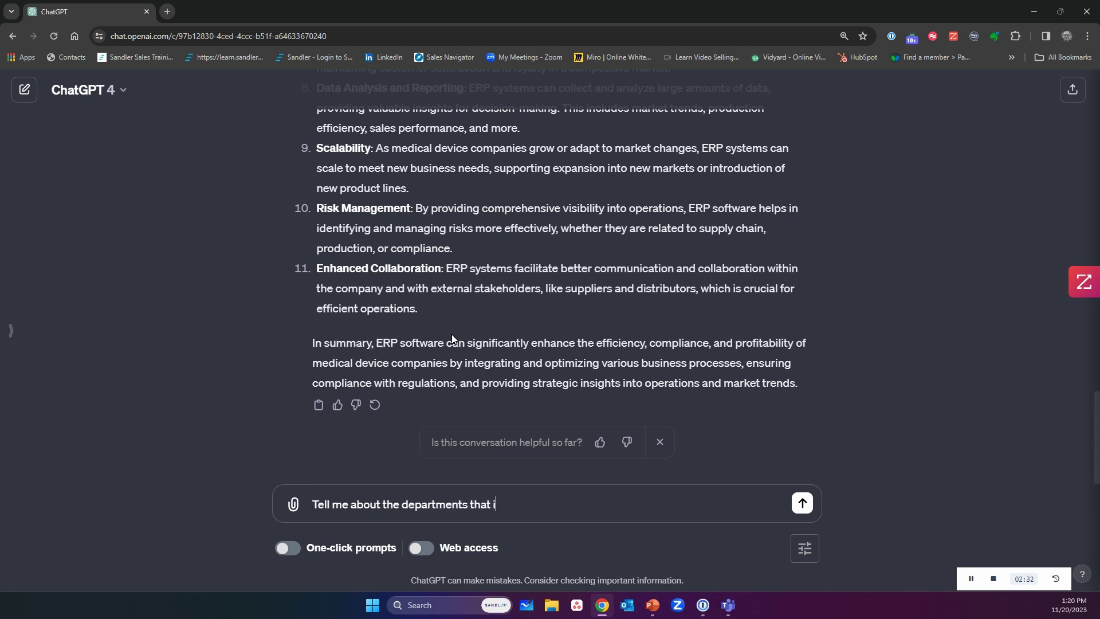
{"action": "type", "text": "nfluence di"}
{"action": "key", "text": "BackSpace"}
{"action": "type", "text": "ecisions in a "}
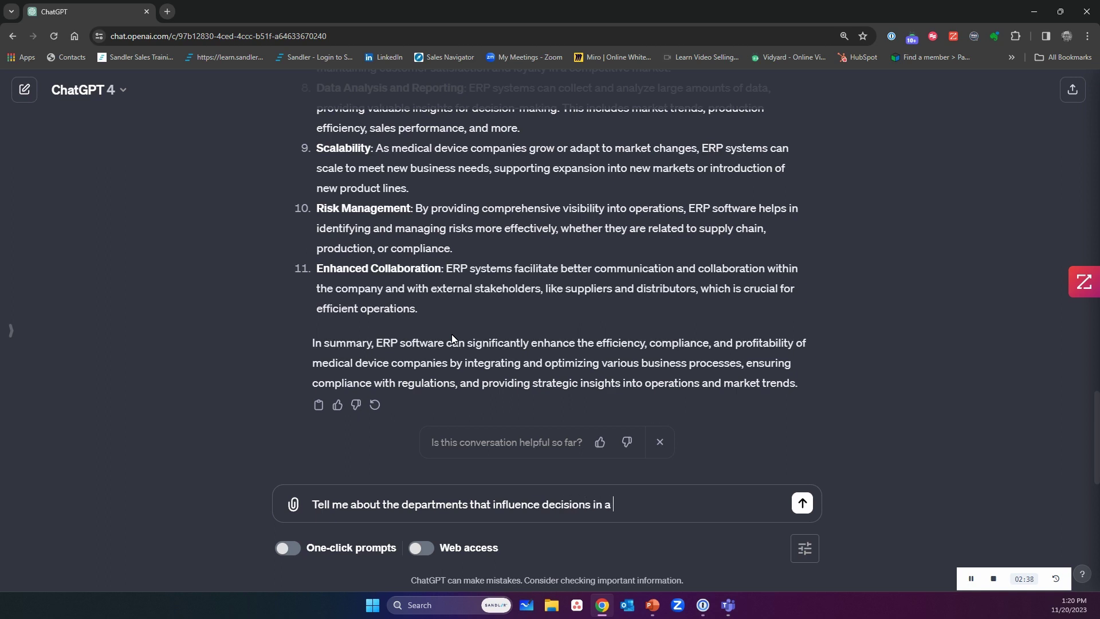
{"action": "type", "text": "medical device compan"}
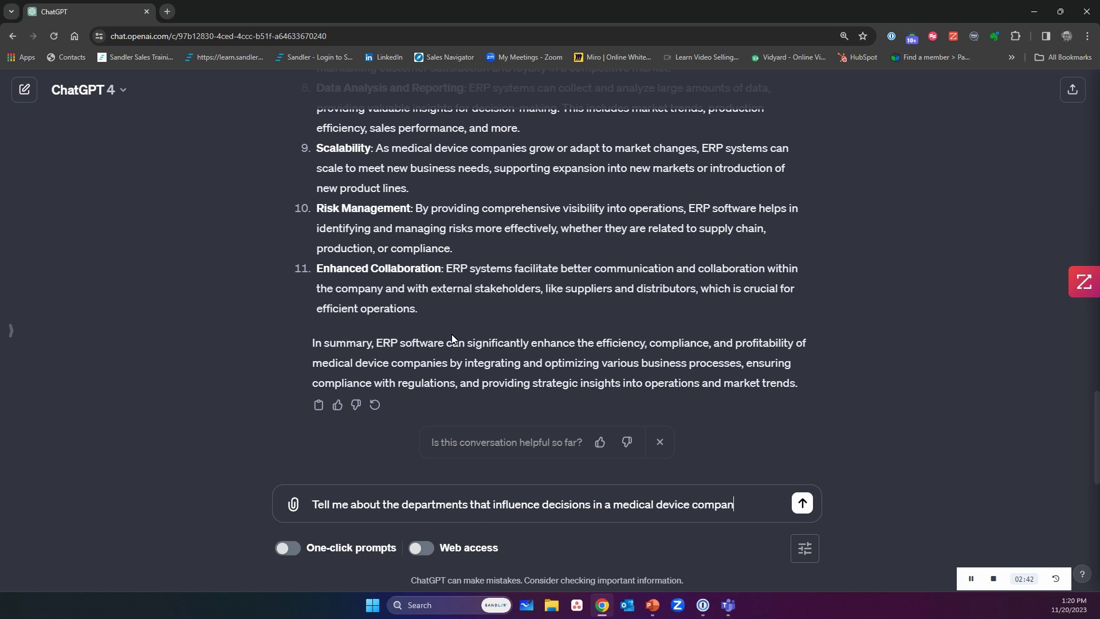
{"action": "type", "text": "y when it comes"}
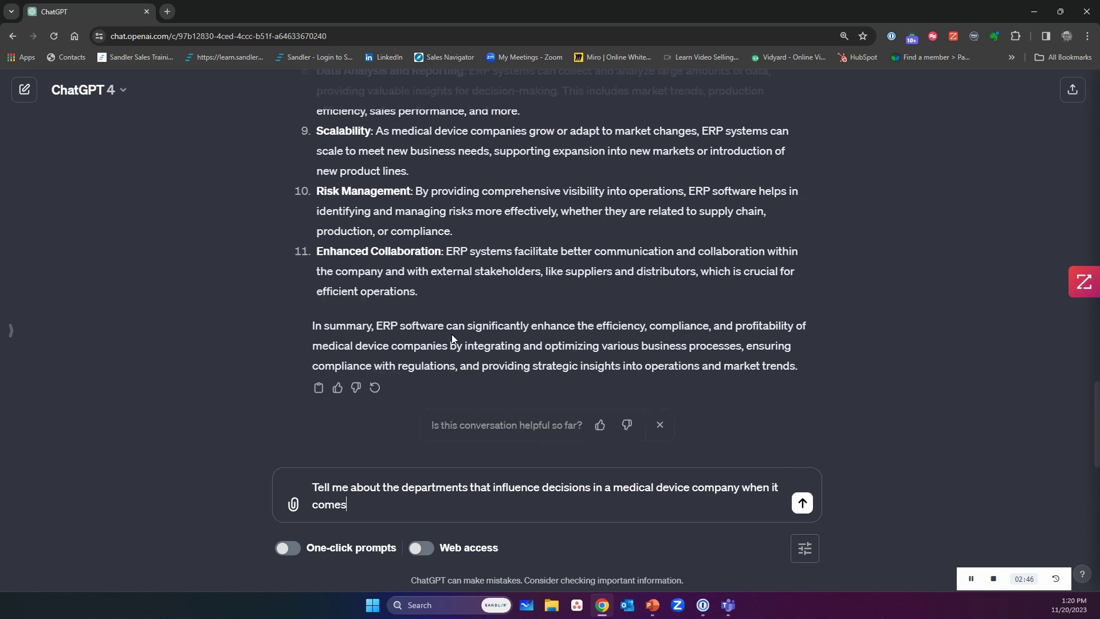
{"action": "type", "text": " to purchasing ERP soft"}
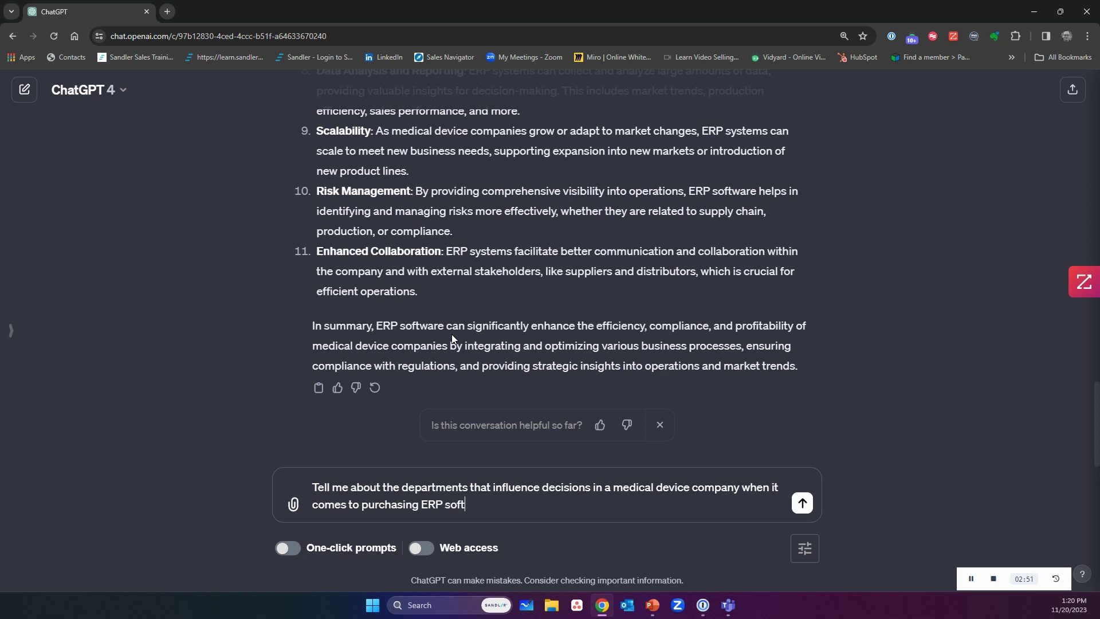
{"action": "type", "text": "ware?"}
{"action": "key", "text": "Return"}
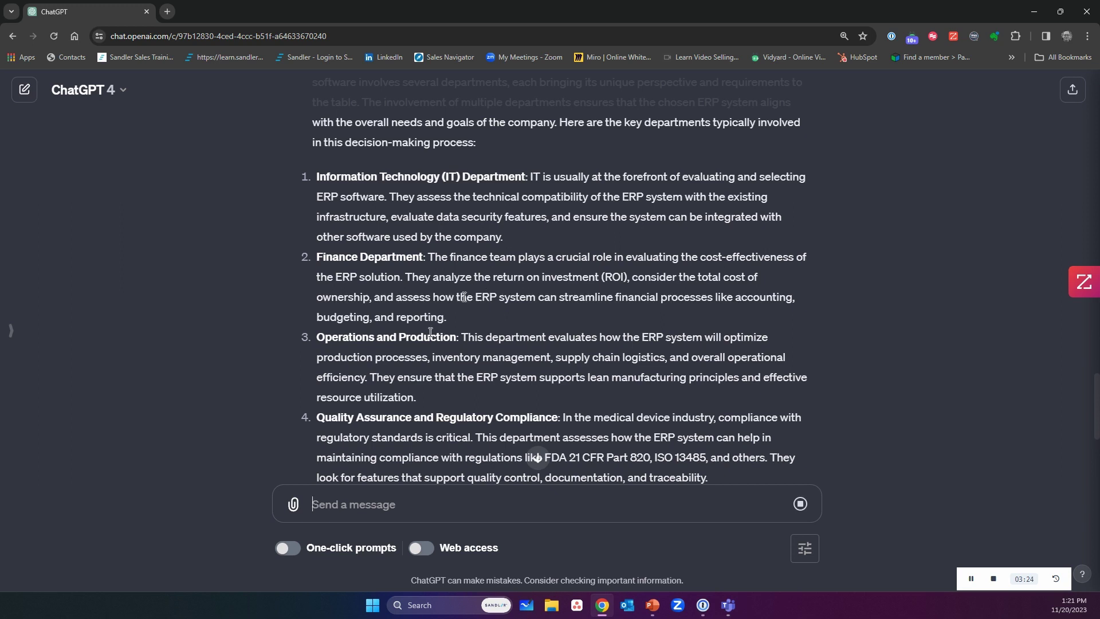
{"action": "scroll", "coordinate": [430, 333], "scroll_direction": "down", "scroll_amount": 2}
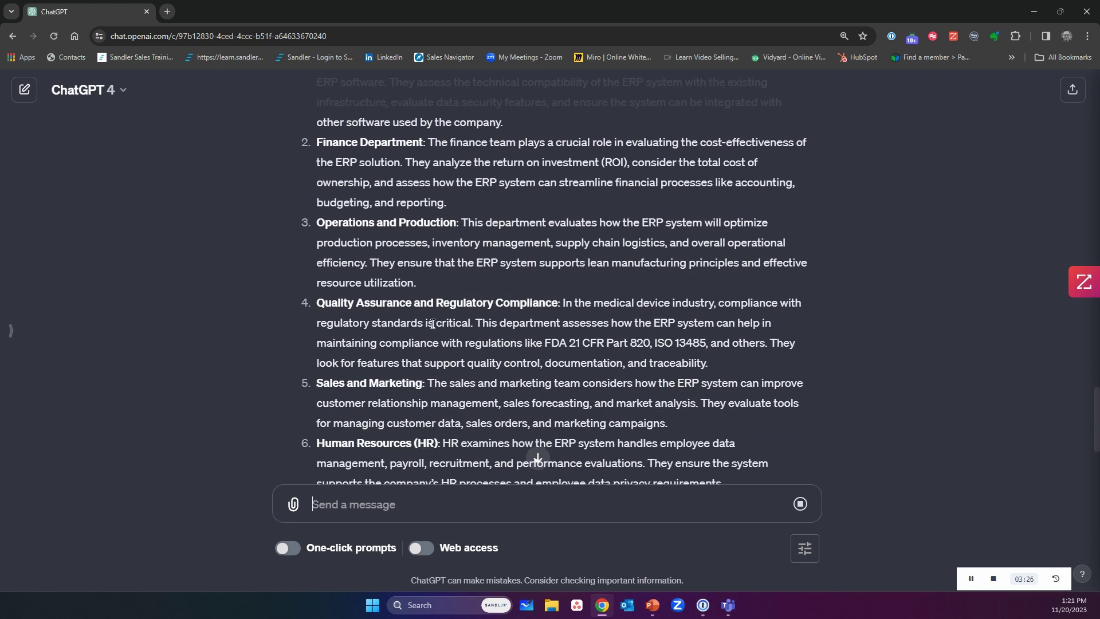
{"action": "scroll", "coordinate": [416, 330], "scroll_direction": "down", "scroll_amount": 5}
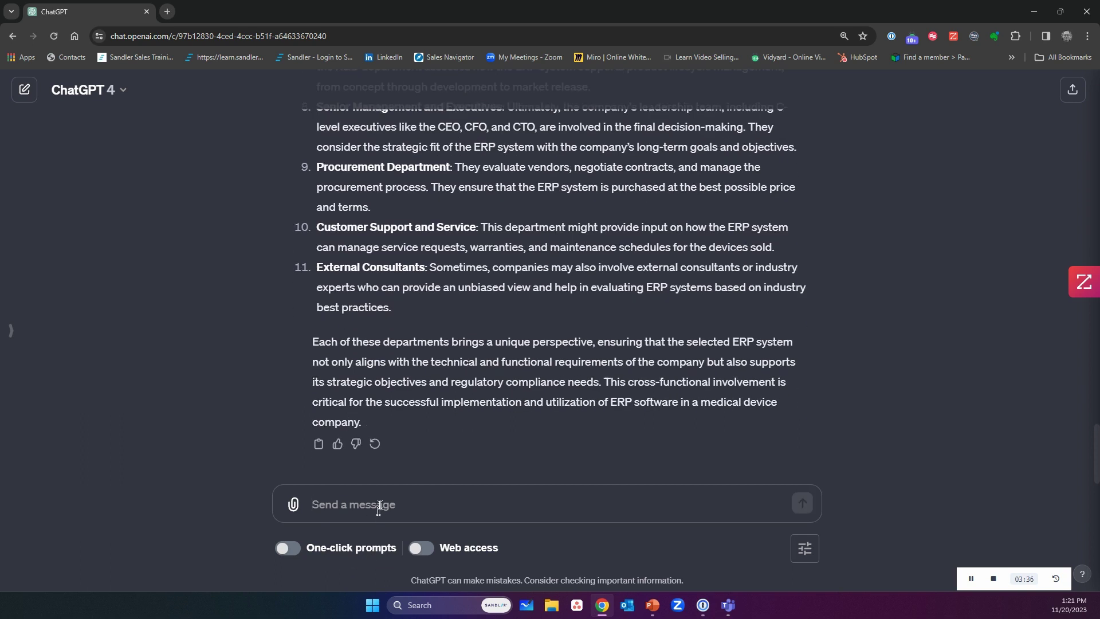
Request 3 pain points and decision-maker titles for each department, then scroll through the answer.
{"action": "type", "text": "Tell me "}
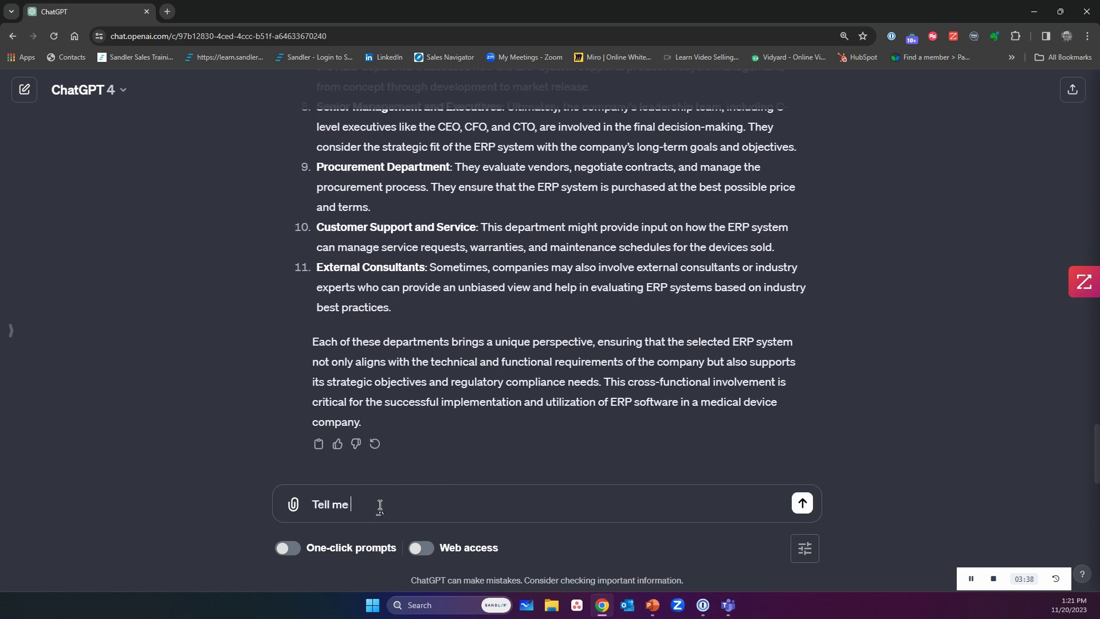
{"action": "type", "text": "3 pair points and decision "}
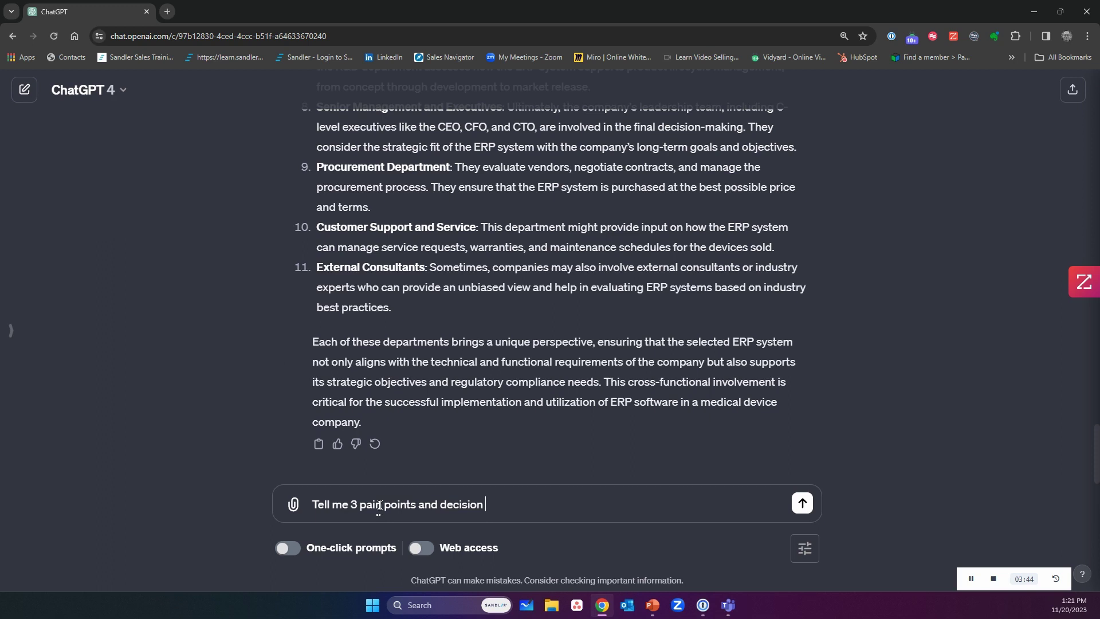
{"action": "type", "text": "maker titles in each of these"}
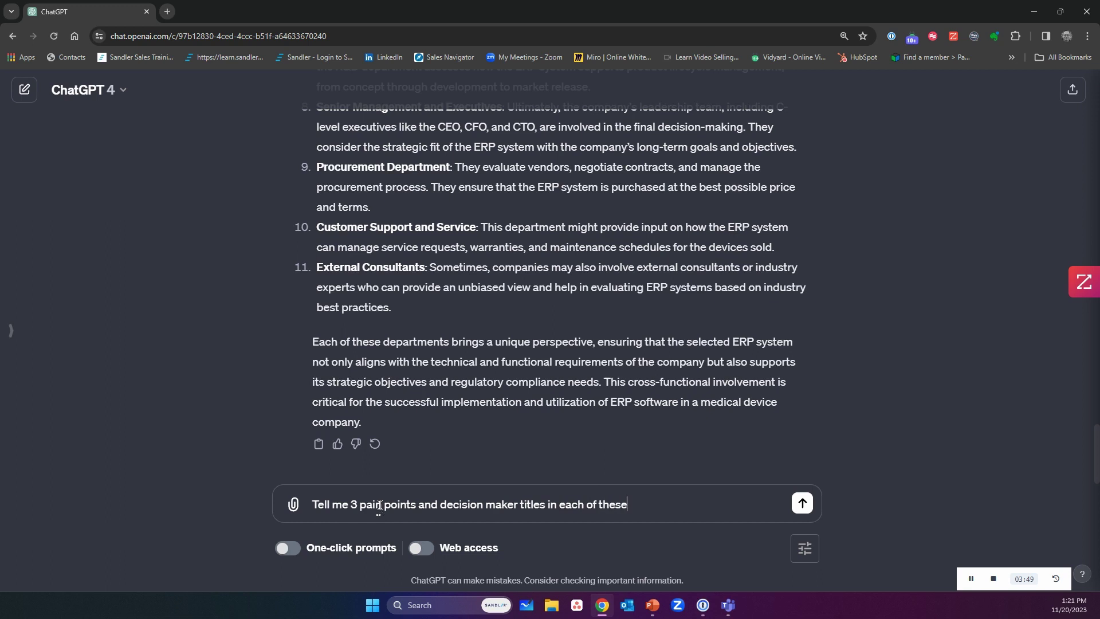
{"action": "type", "text": " departments."}
{"action": "key", "text": "Return"}
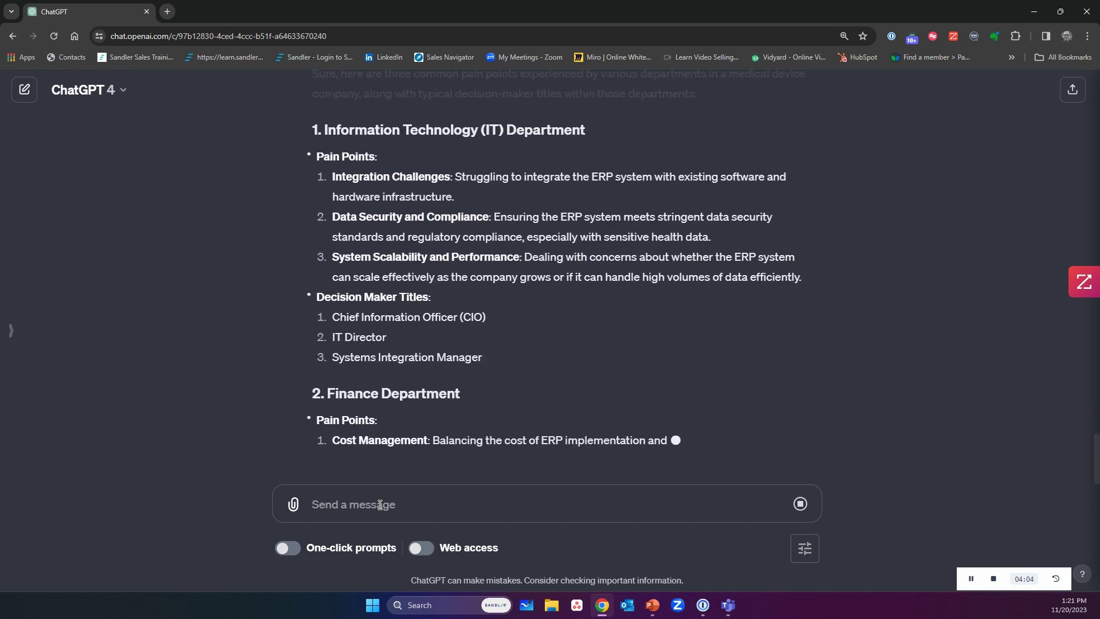
{"action": "scroll", "coordinate": [583, 317], "scroll_direction": "up", "scroll_amount": 1}
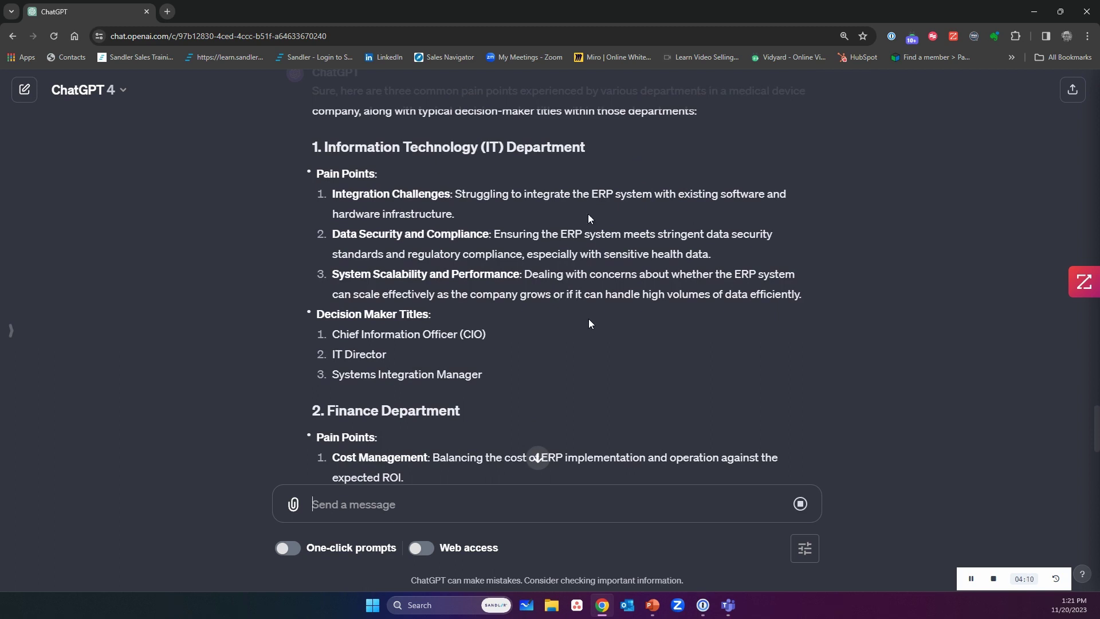
{"action": "scroll", "coordinate": [490, 360], "scroll_direction": "down", "scroll_amount": 4}
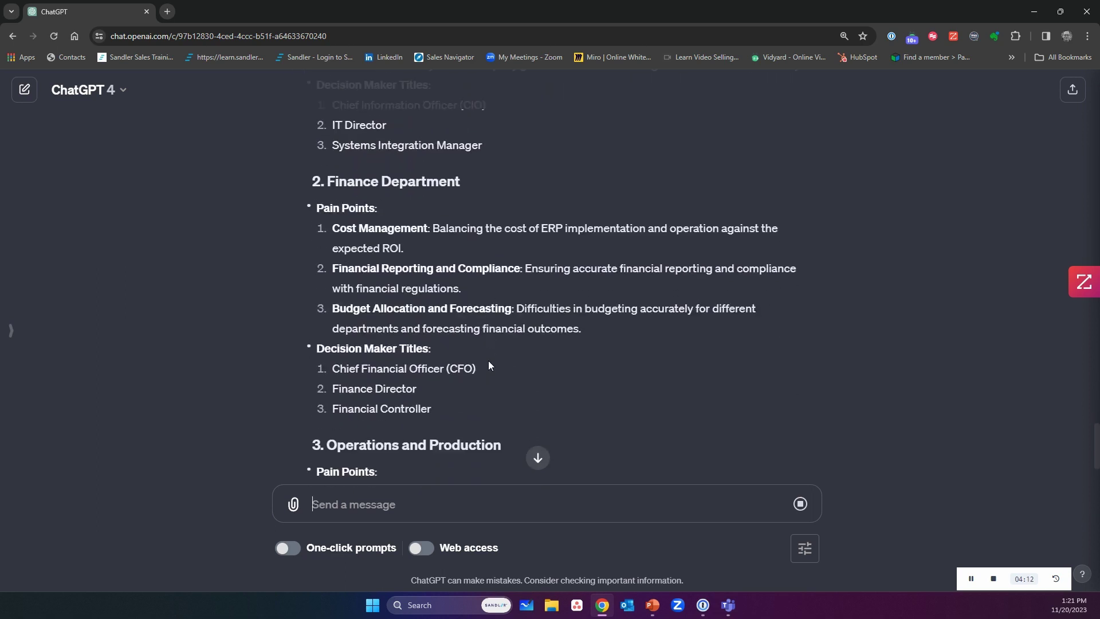
{"action": "scroll", "coordinate": [482, 356], "scroll_direction": "down", "scroll_amount": 3}
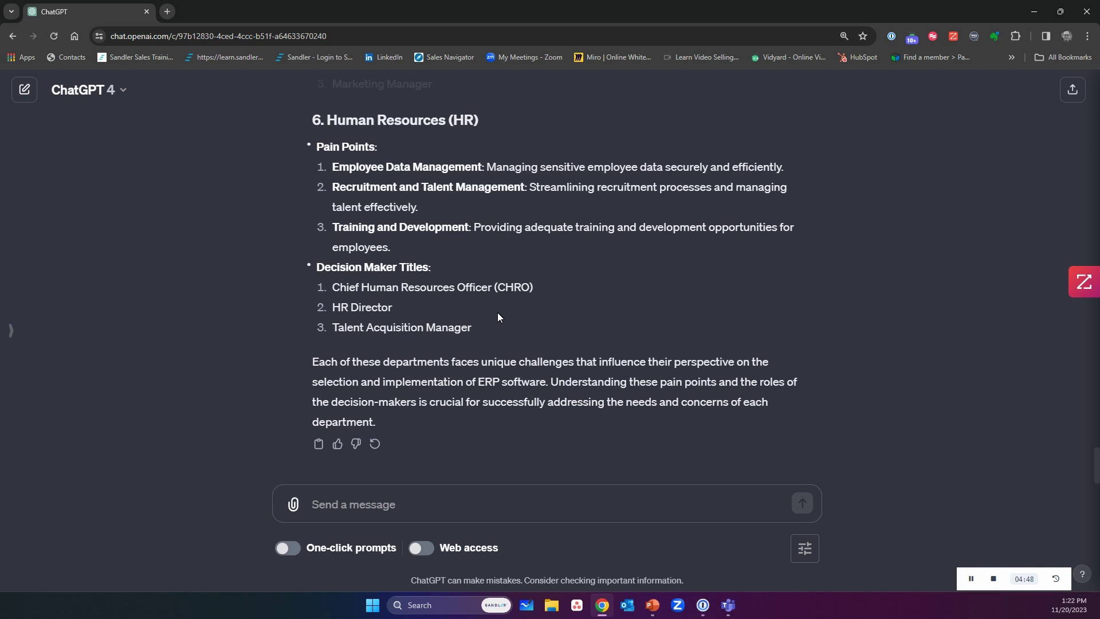
{"action": "scroll", "coordinate": [424, 310], "scroll_direction": "up", "scroll_amount": 6}
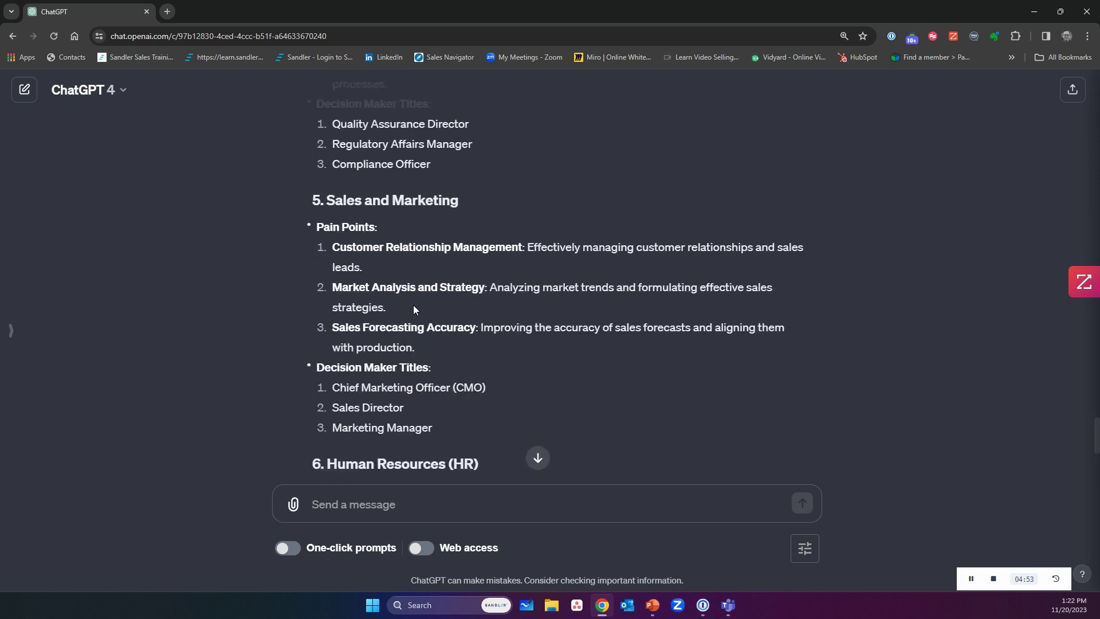
{"action": "scroll", "coordinate": [414, 310], "scroll_direction": "up", "scroll_amount": 7}
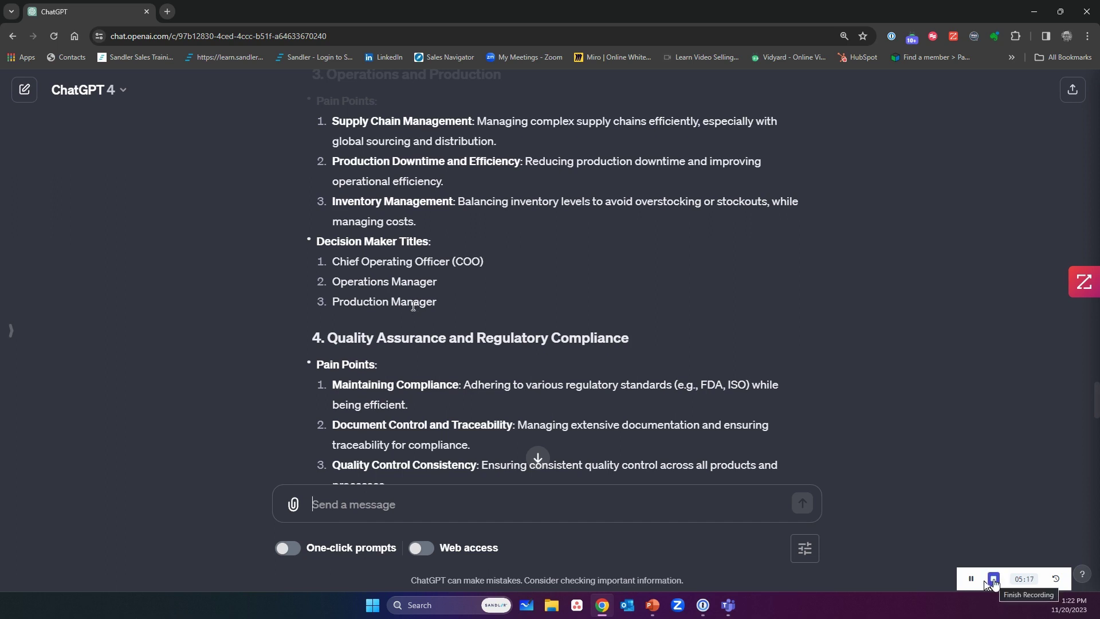
{"action": "left_click", "coordinate": [993, 580]}
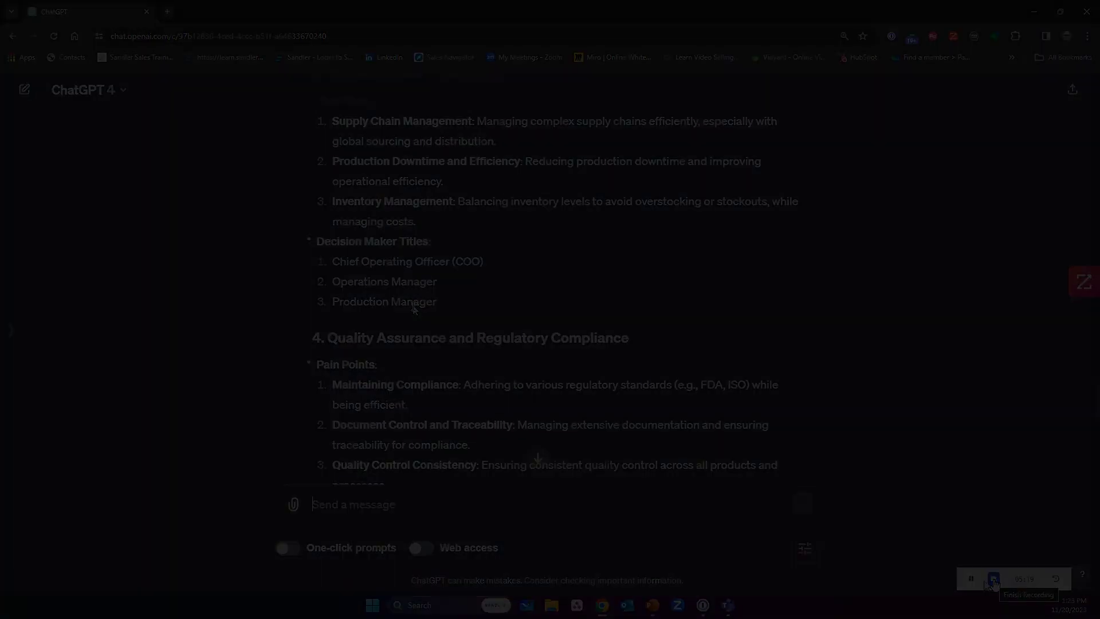